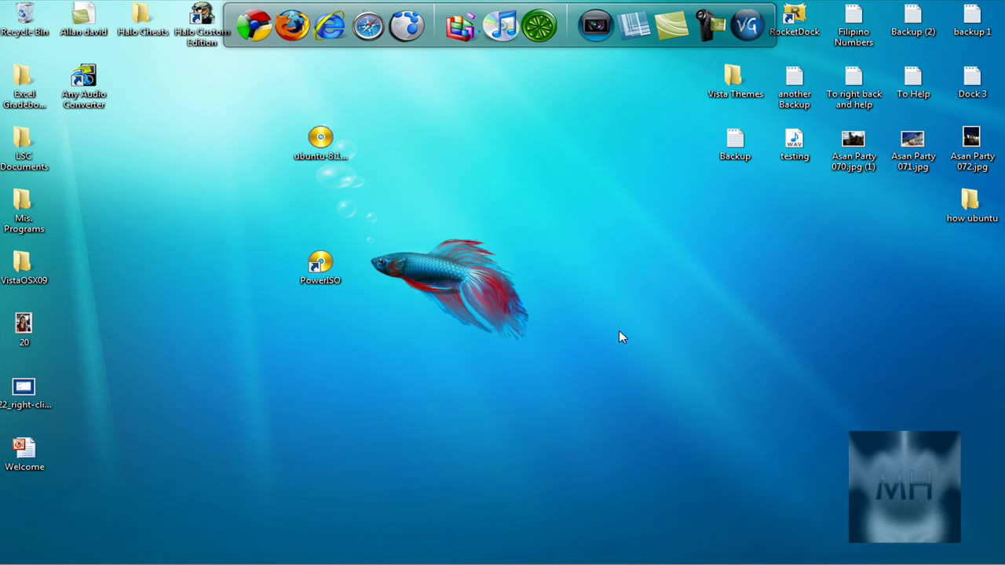
- Open Control Panel, search it for "Speech" and open Speech Recognition Options
{"action": "key", "text": "super"}
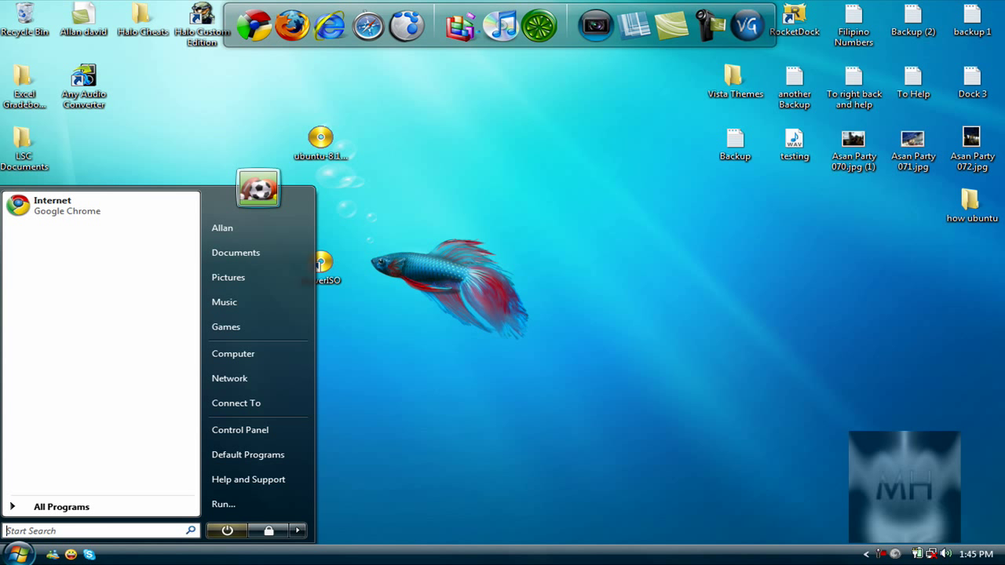
{"action": "left_click", "coordinate": [241, 431]}
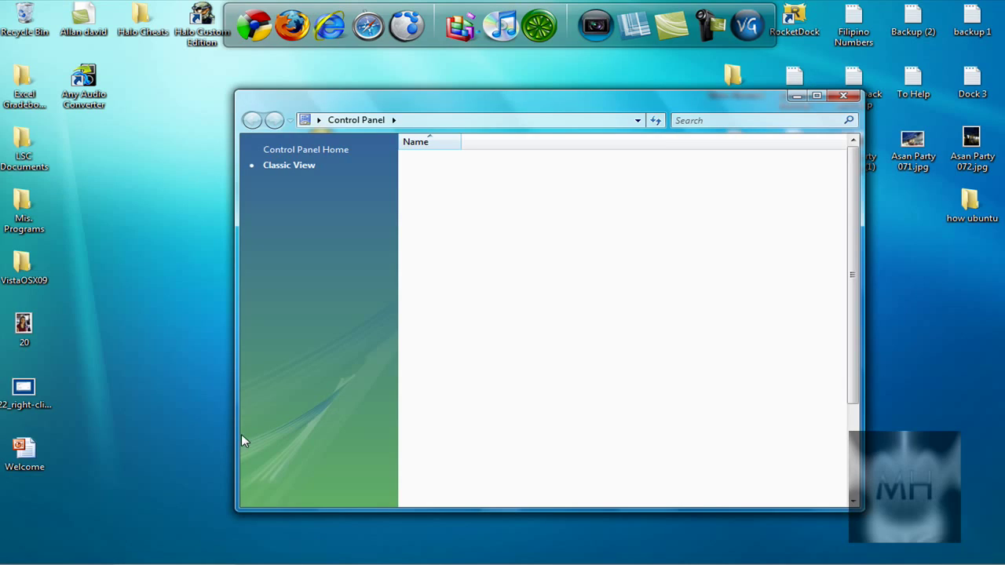
{"action": "left_click_drag", "start_coordinate": [854, 177], "coordinate": [858, 307]}
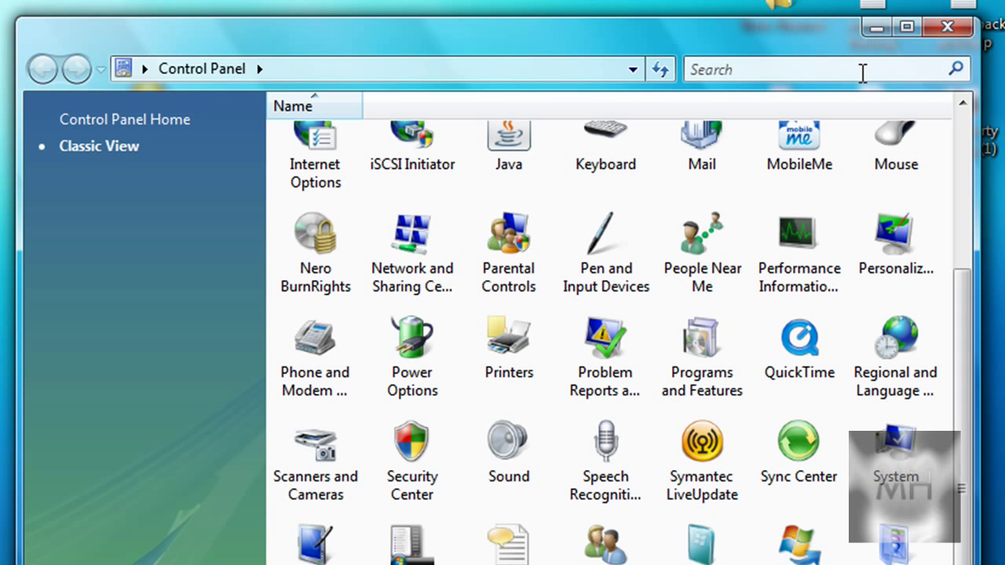
{"action": "left_click", "coordinate": [862, 72]}
{"action": "type", "text": "Speech"}
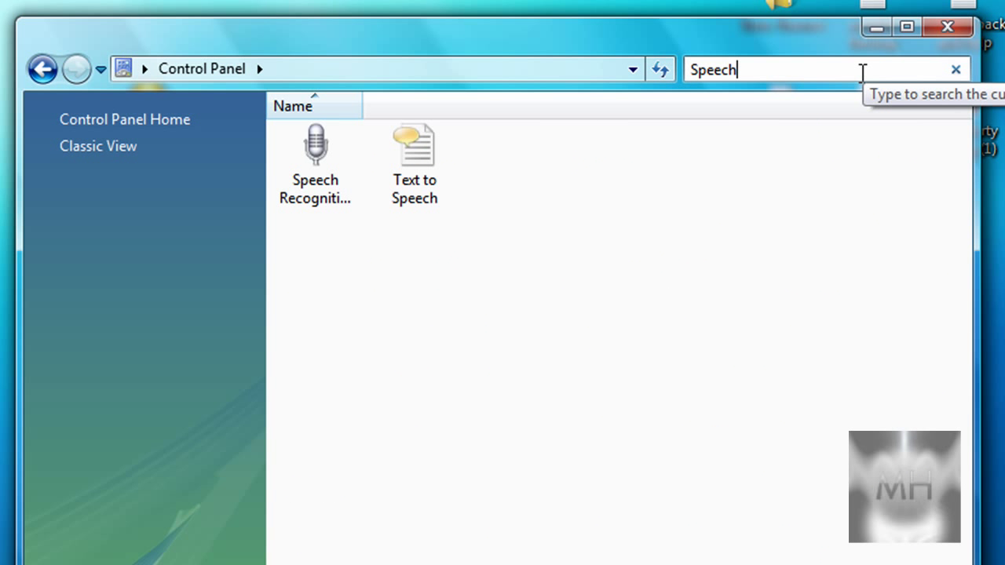
{"action": "left_click", "coordinate": [321, 153]}
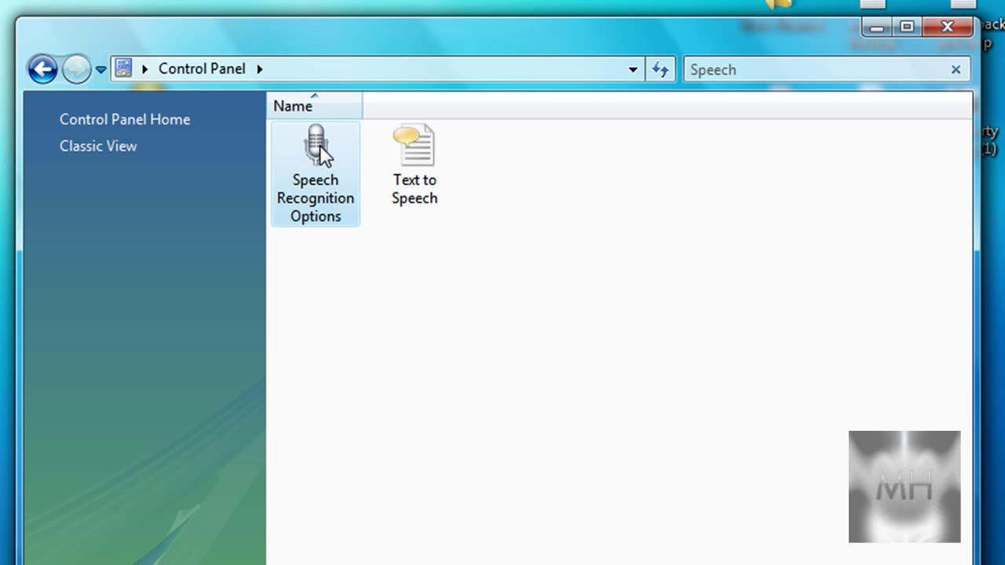
{"action": "double_click", "coordinate": [320, 153]}
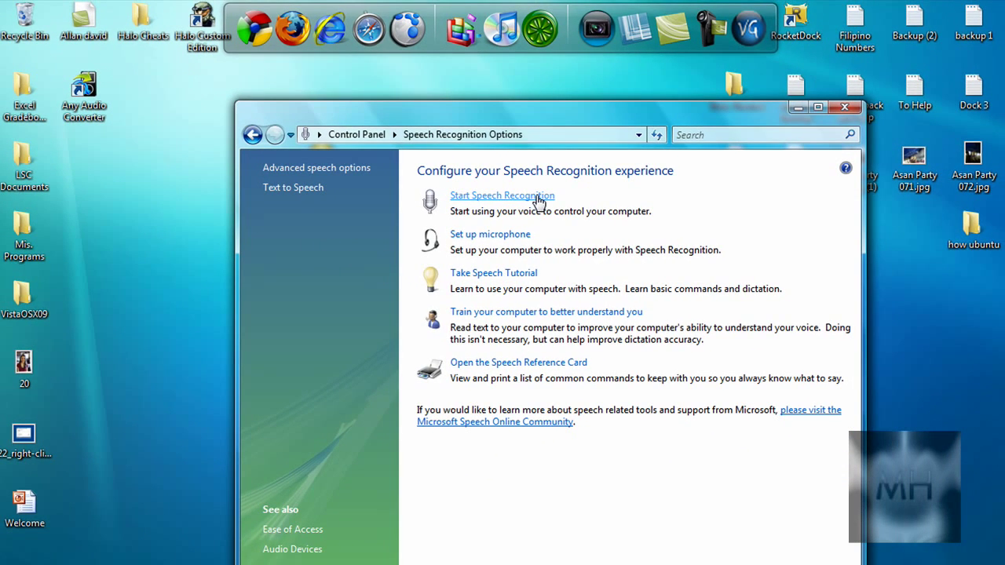
- Start Speech Recognition, then clear the options window away and place the speech bar near the upper middle of the desktop
{"action": "left_click", "coordinate": [538, 201]}
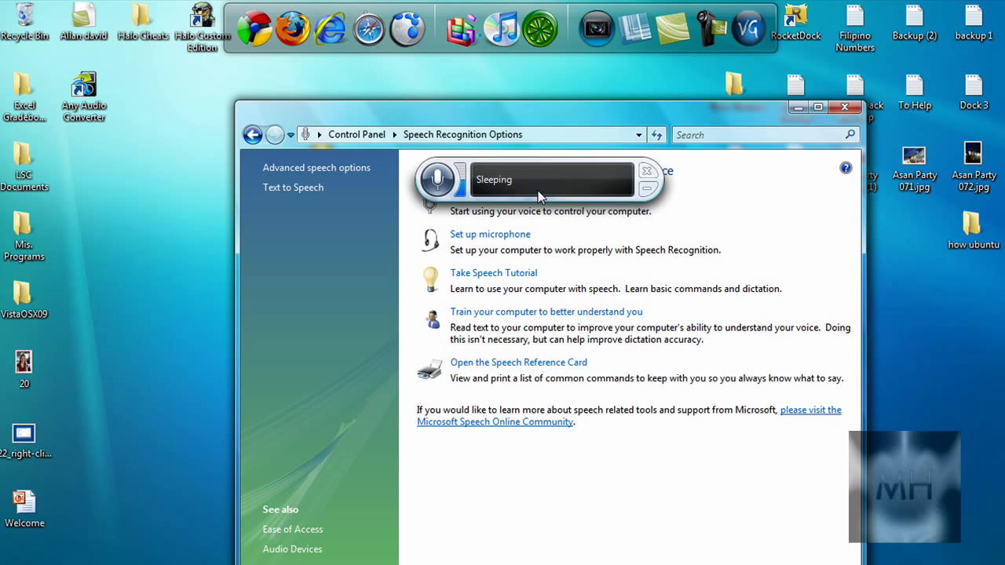
{"action": "left_click_drag", "start_coordinate": [538, 196], "coordinate": [311, 177]}
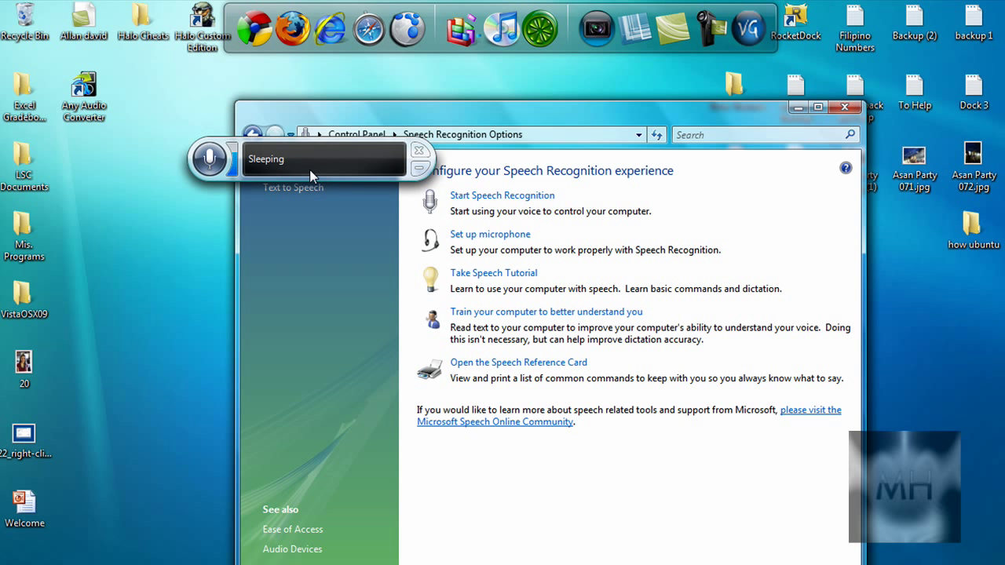
{"action": "left_click", "coordinate": [796, 107]}
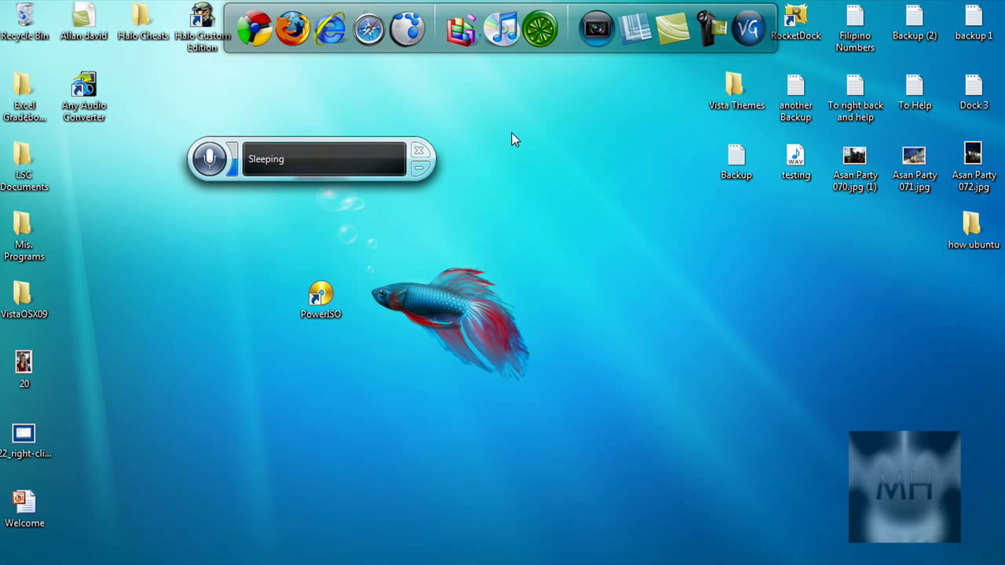
{"action": "left_click_drag", "start_coordinate": [309, 159], "coordinate": [453, 138]}
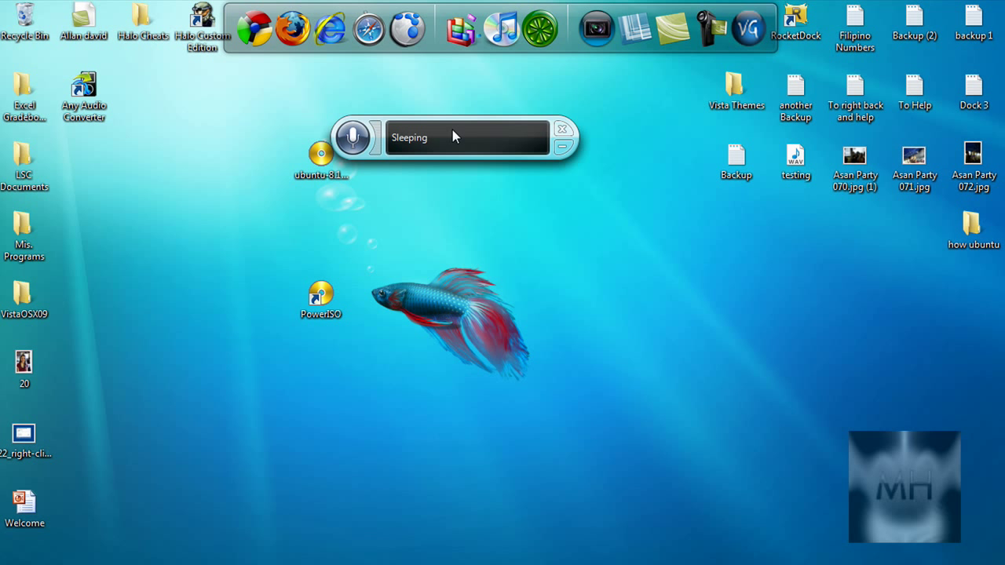
- Turn on speech listening and open the Pictures folder inside Documents, keeping the speech bar clear of the file icons
{"action": "key", "text": "ctrl+super"}
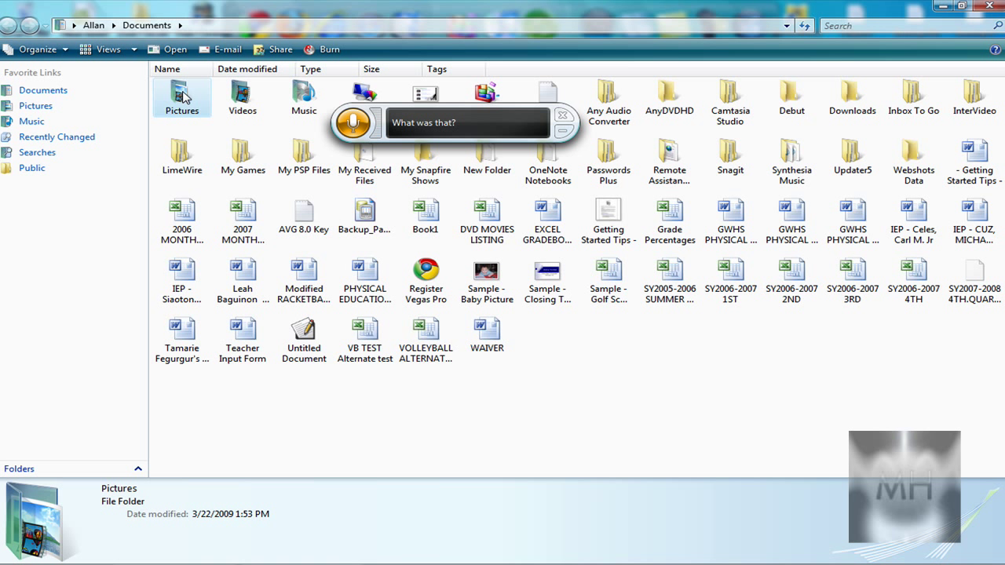
{"action": "double_click", "coordinate": [182, 96]}
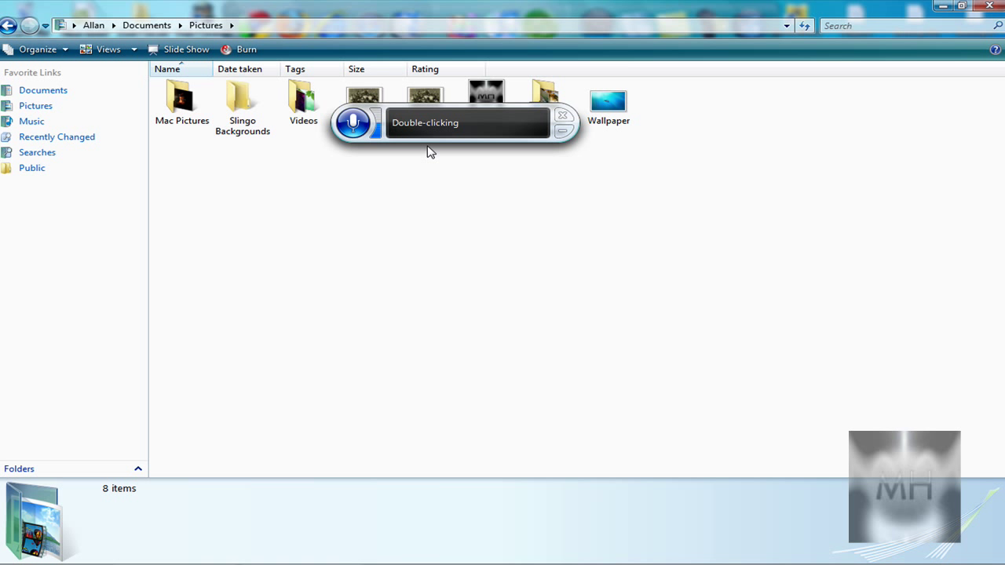
{"action": "left_click_drag", "start_coordinate": [432, 123], "coordinate": [547, 233]}
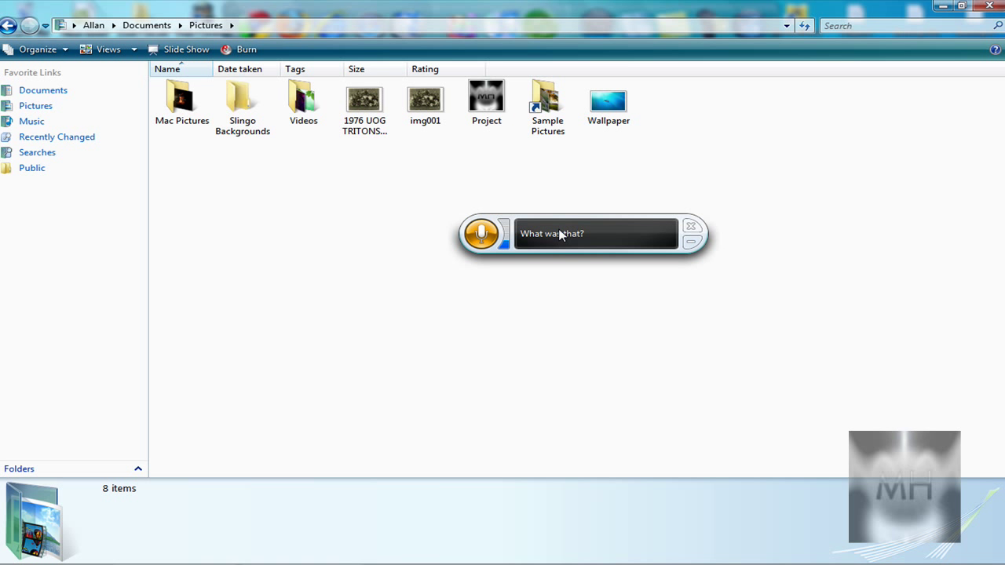
- Restore the Pictures window to its smaller size, then minimize the speech bar and dismiss its reminder
{"action": "double_click", "coordinate": [697, 6]}
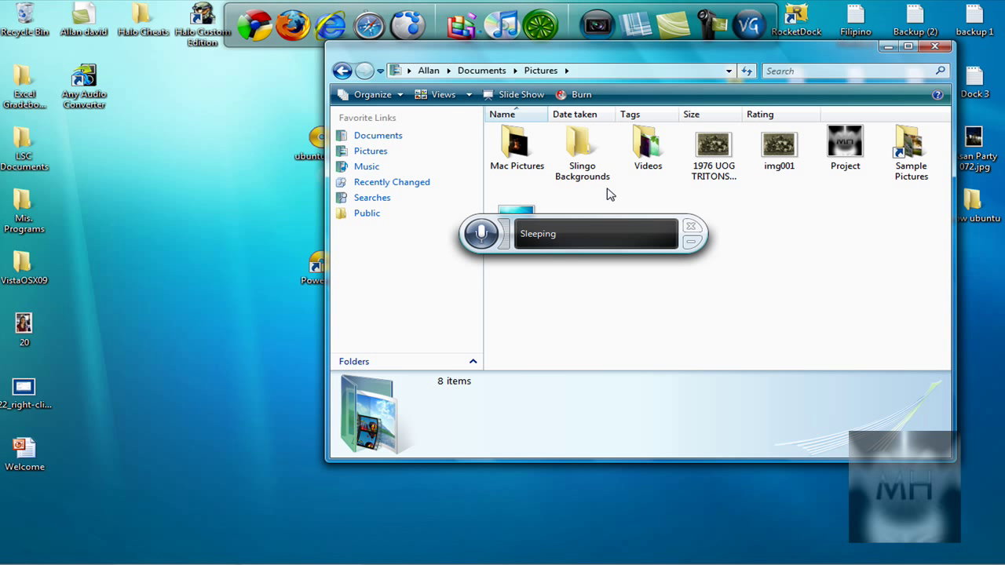
{"action": "left_click", "coordinate": [689, 244]}
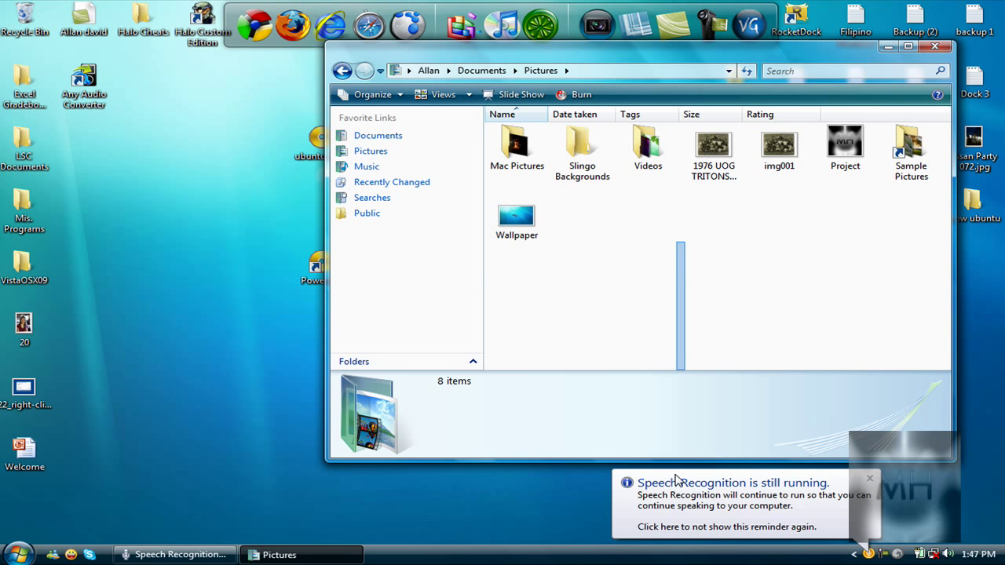
{"action": "left_click", "coordinate": [869, 479]}
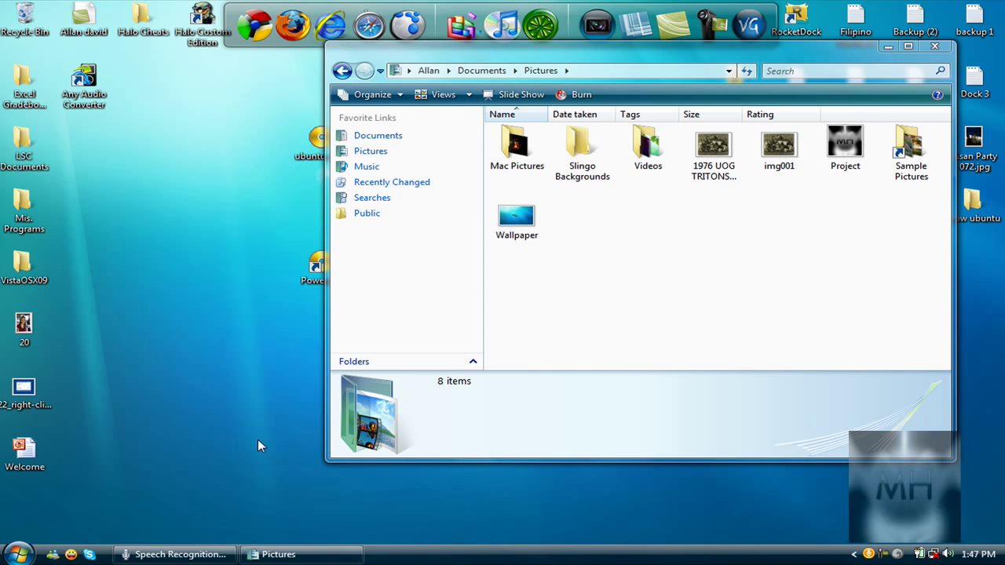
- Open Control Panel in its Home view, search for "speech" and open Speech Recognition Options
{"action": "left_click", "coordinate": [18, 554]}
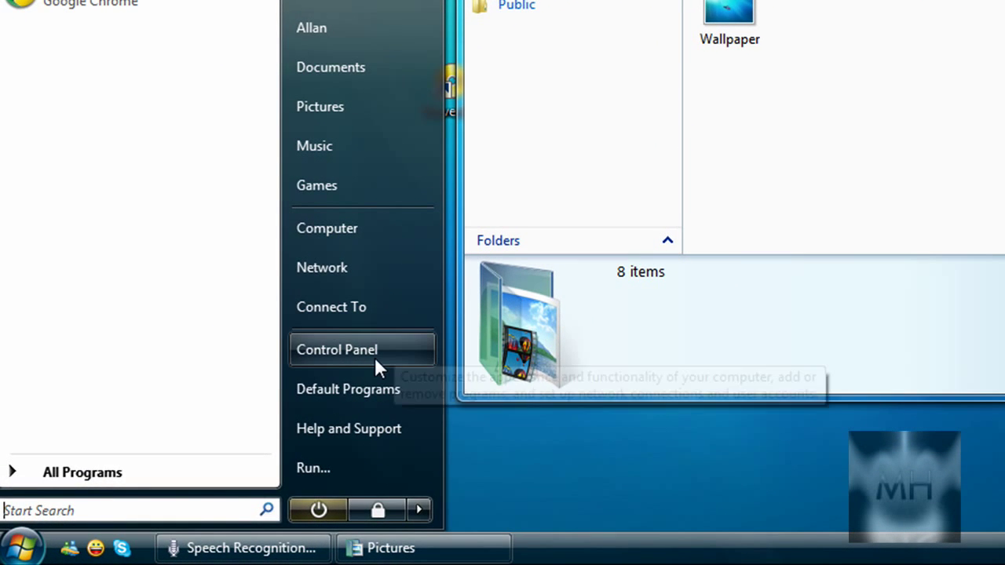
{"action": "left_click", "coordinate": [375, 355]}
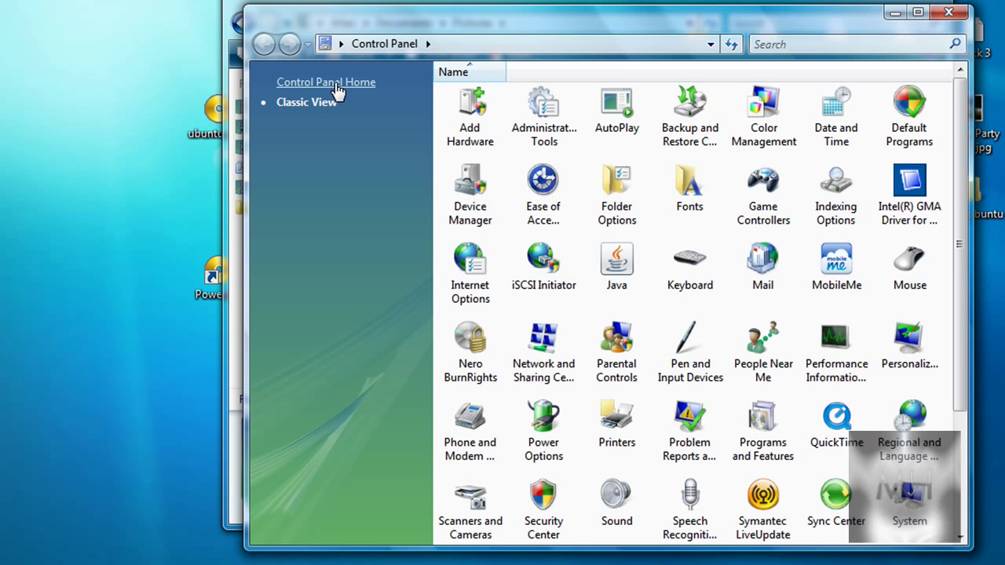
{"action": "left_click", "coordinate": [335, 88]}
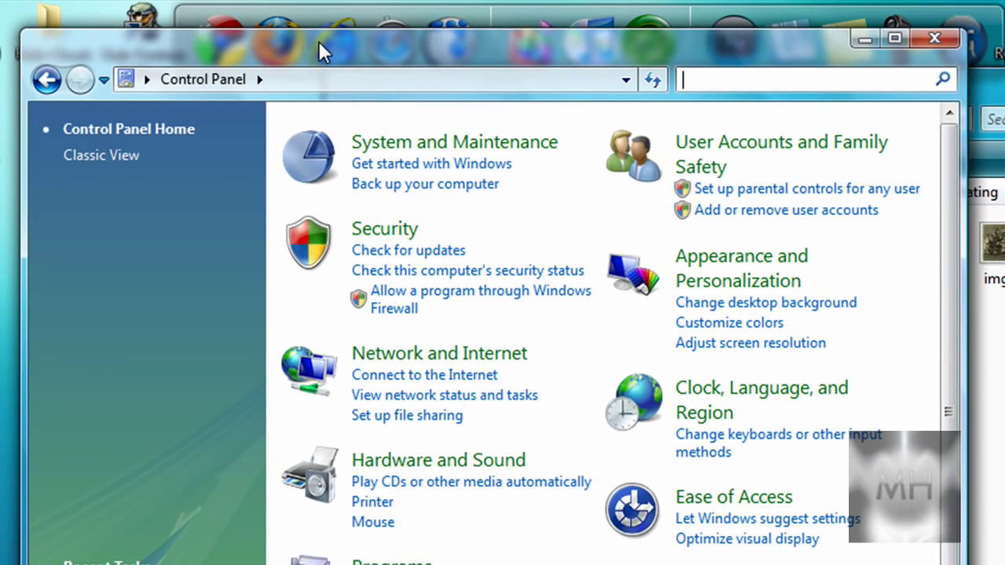
{"action": "type", "text": "speech"}
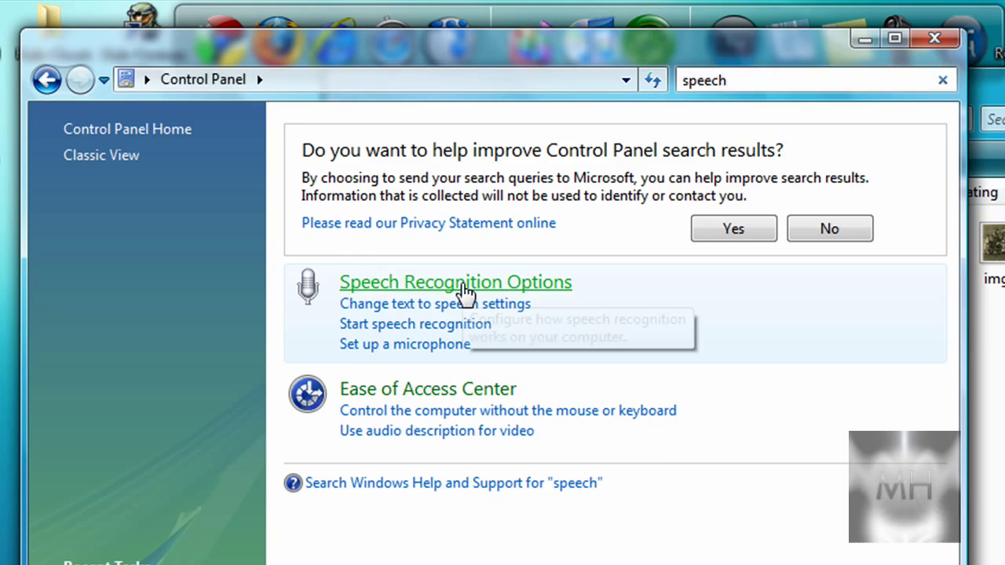
{"action": "left_click", "coordinate": [459, 286]}
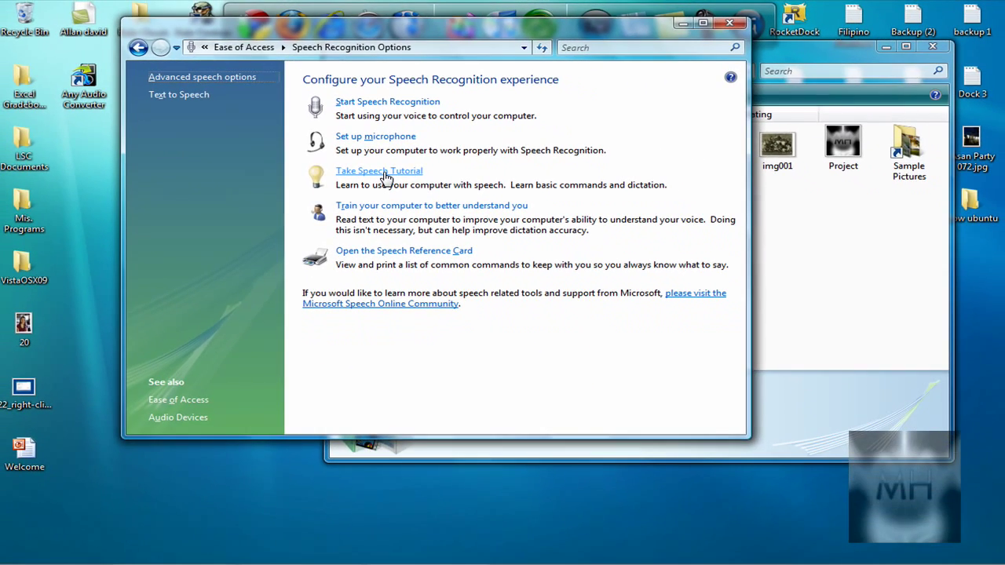
- Start the Speech Tutorial and go through the Basics lessons on the microphone button and audio meter
{"action": "left_click", "coordinate": [384, 172]}
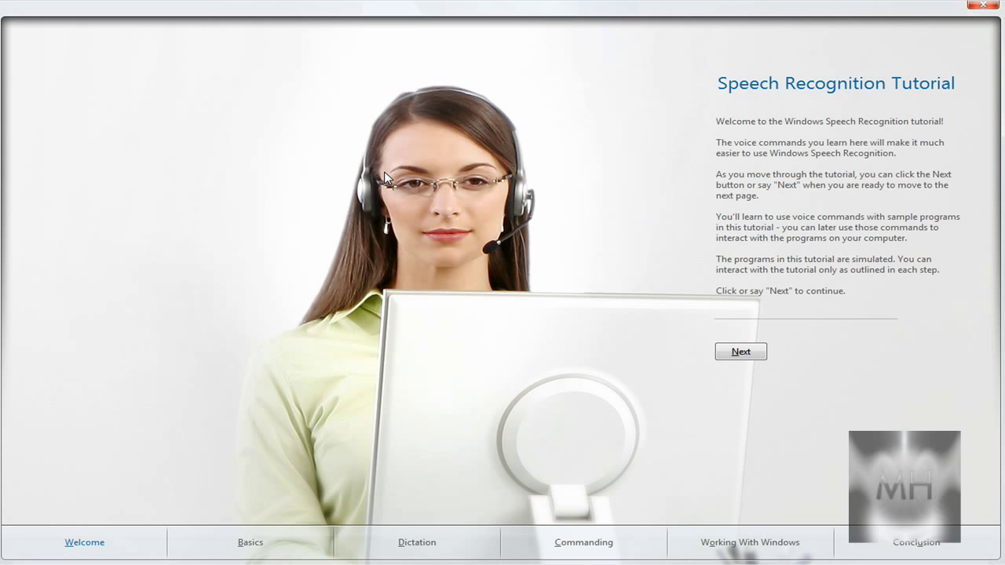
{"action": "left_click", "coordinate": [750, 357]}
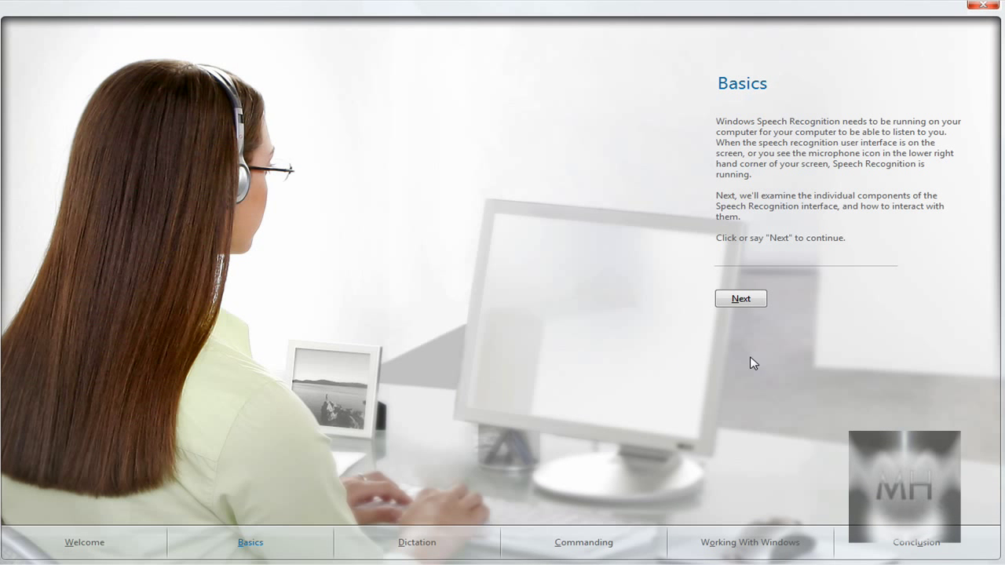
{"action": "left_click", "coordinate": [748, 300]}
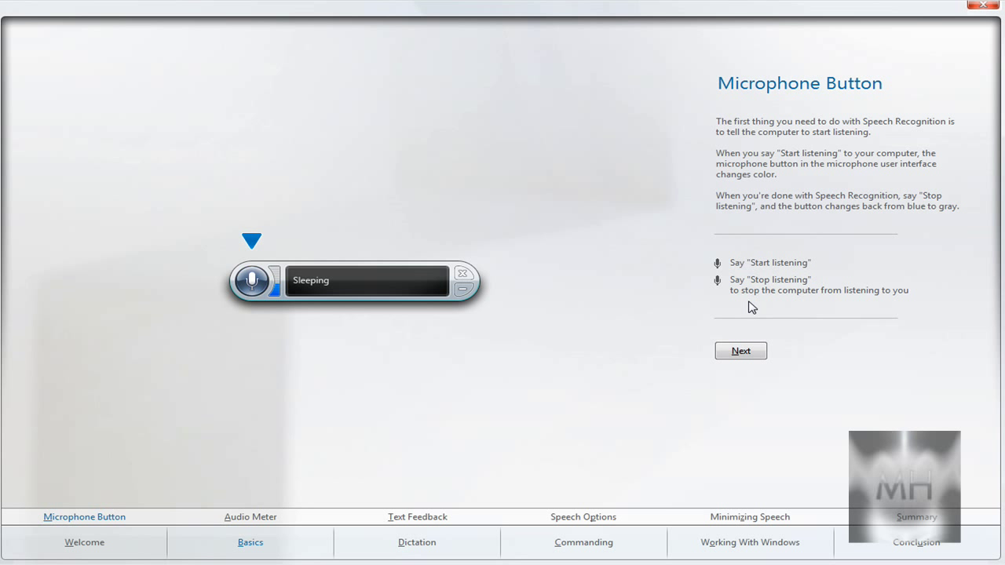
{"action": "key", "text": "Return"}
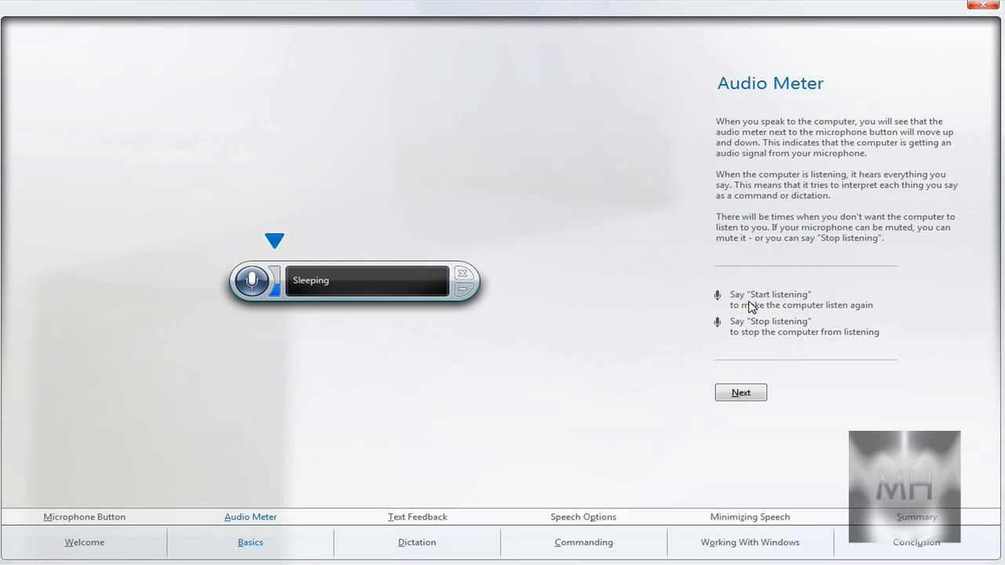
{"action": "key", "text": "Return"}
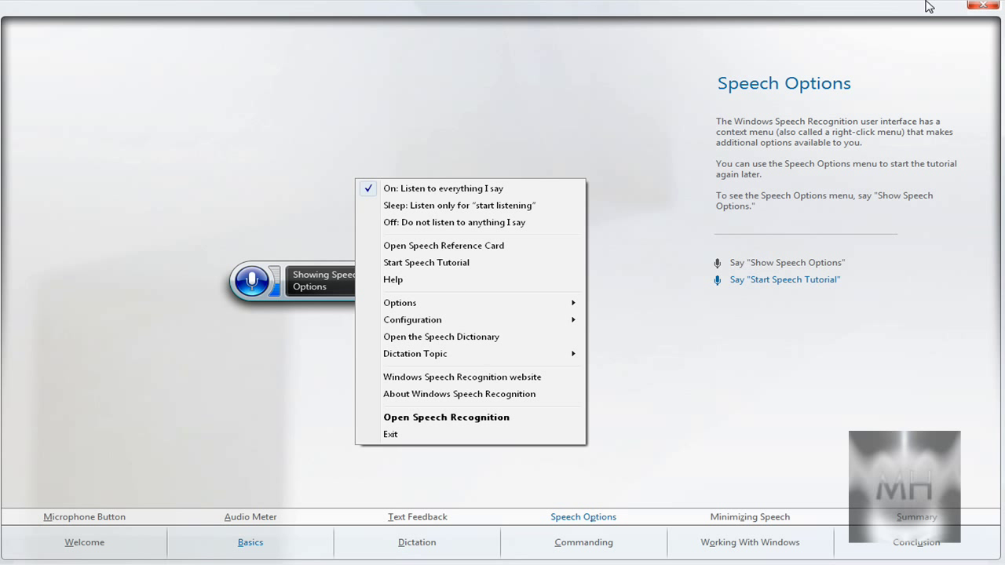
- End the speech tutorial and close the Speech Recognition Options and Pictures windows
{"action": "left_click", "coordinate": [982, 6]}
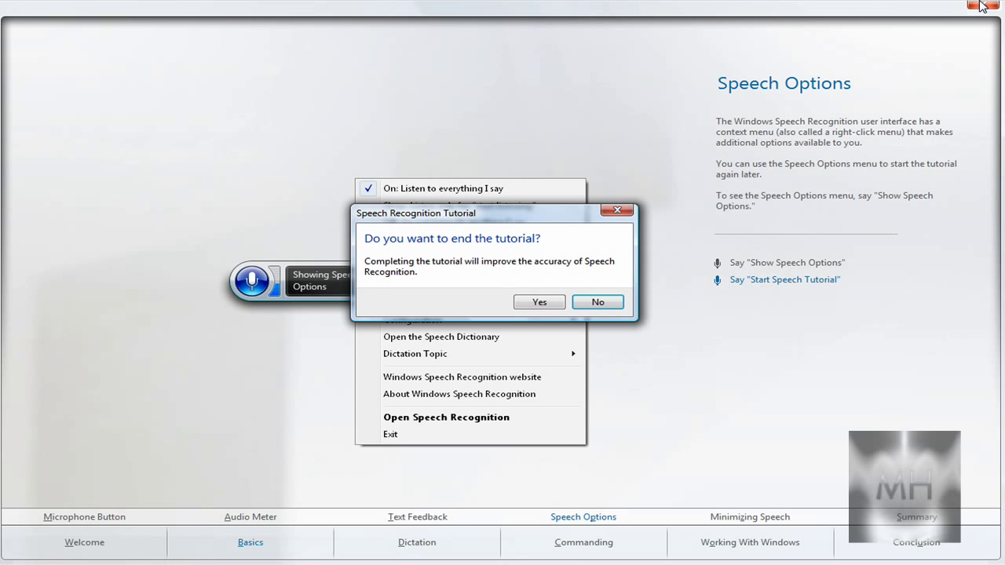
{"action": "left_click", "coordinate": [537, 302]}
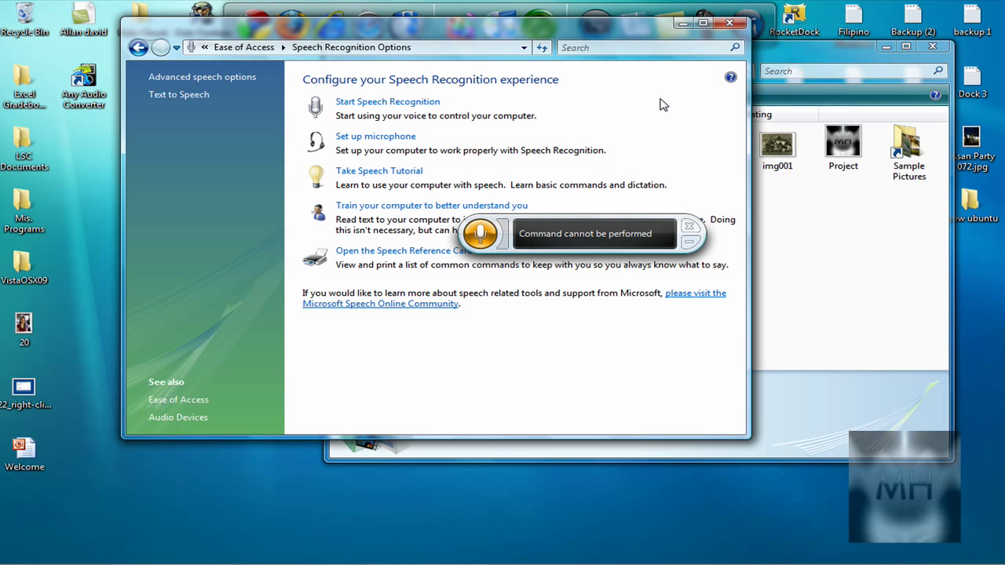
{"action": "left_click", "coordinate": [729, 23]}
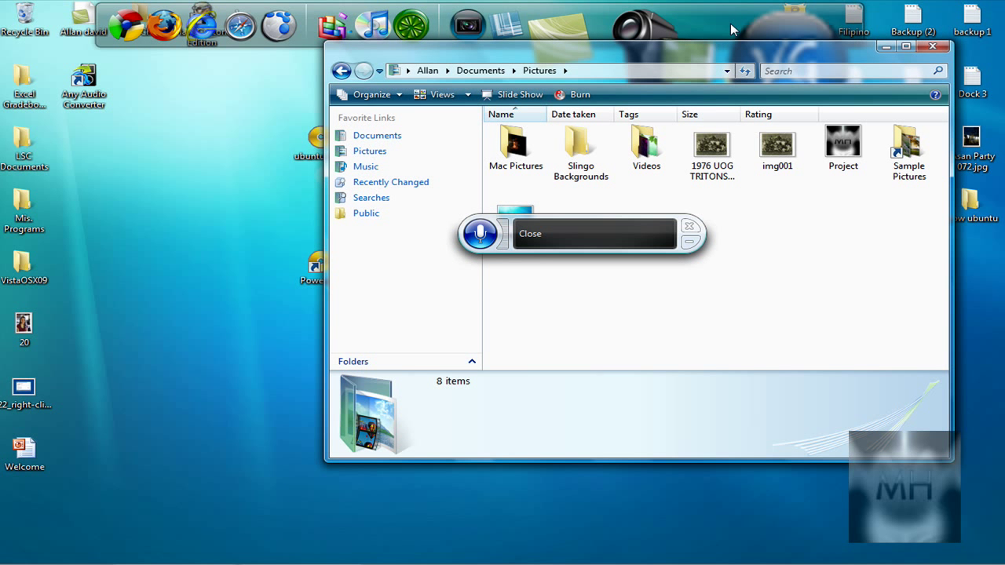
{"action": "left_click", "coordinate": [933, 47]}
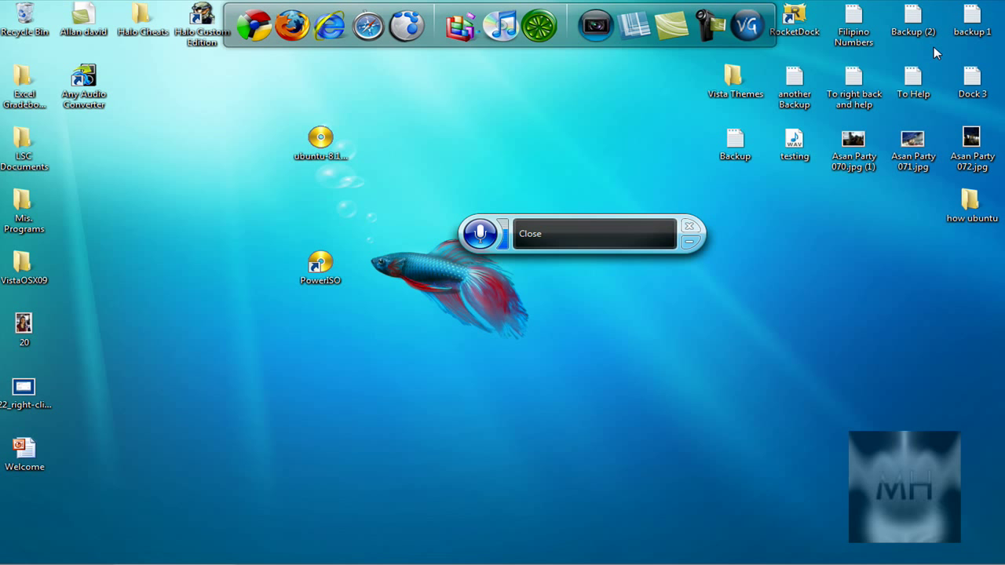
- Reposition the speech bar on the empty desktop, leaving it in the middle just over the fish
{"action": "left_click_drag", "start_coordinate": [578, 223], "coordinate": [511, 419]}
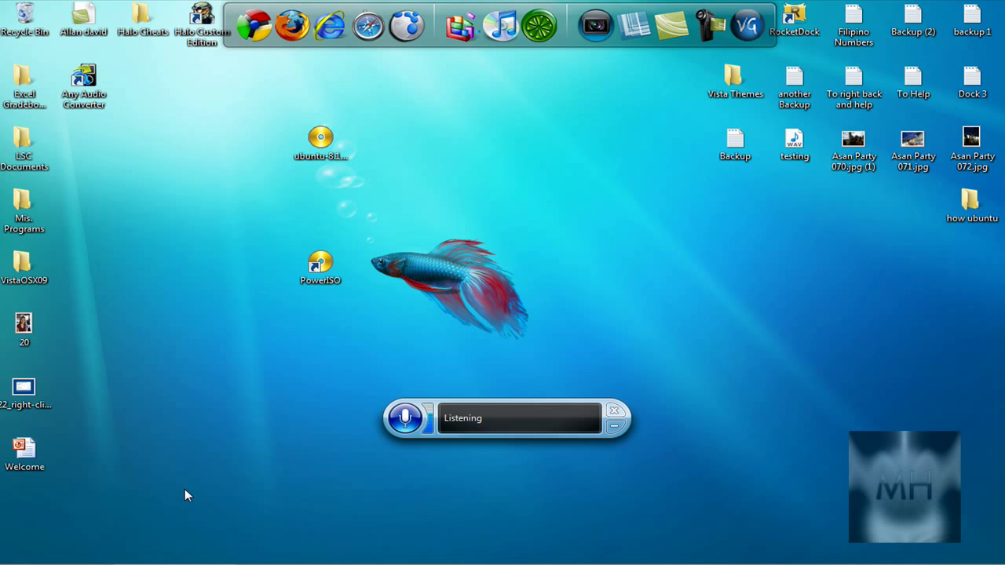
{"action": "left_click_drag", "start_coordinate": [182, 488], "coordinate": [176, 521]}
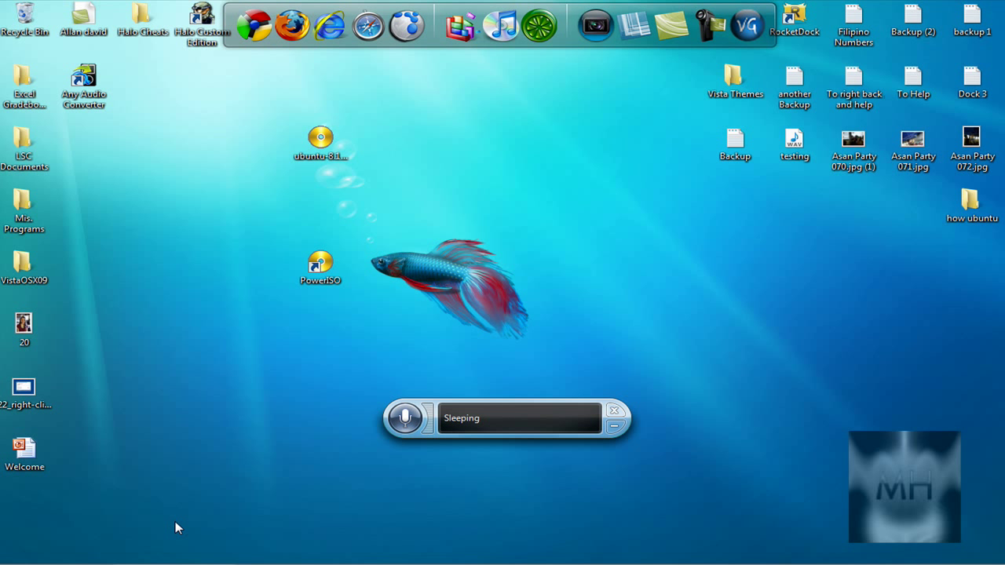
{"action": "left_click_drag", "start_coordinate": [546, 428], "coordinate": [521, 248]}
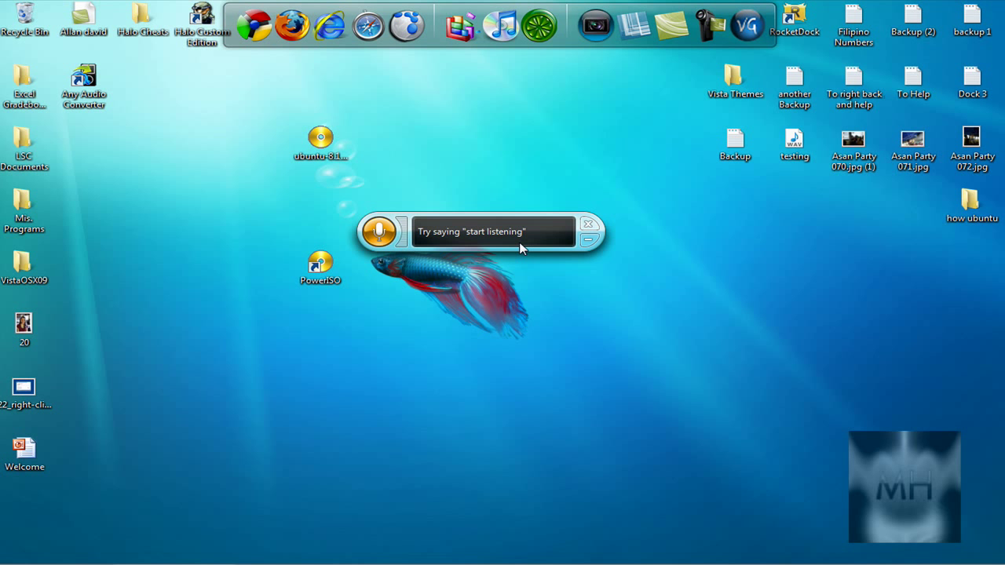